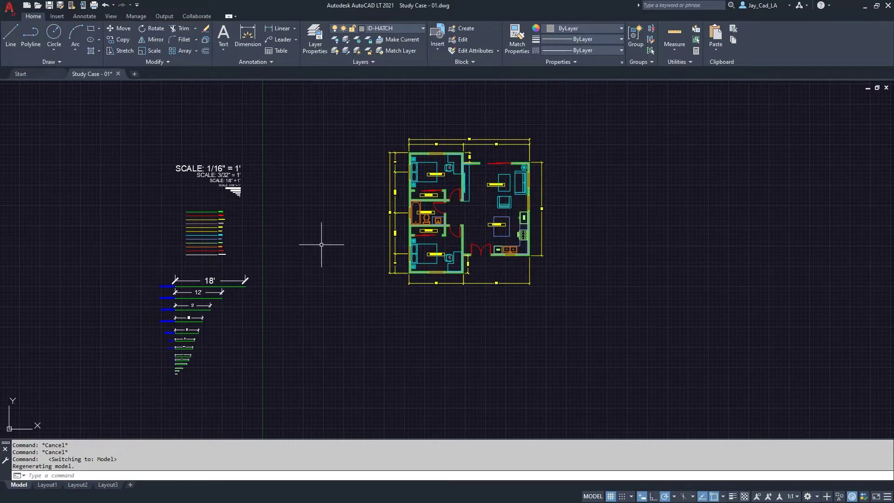
Step: Pan and zoom around model space to recentre the dimensioned two-bedroom floor plan
{"action": "mouse_move", "coordinate": [52, 487]}
{"action": "middle_click_drag", "start_coordinate": [338, 309], "coordinate": [293, 350]}
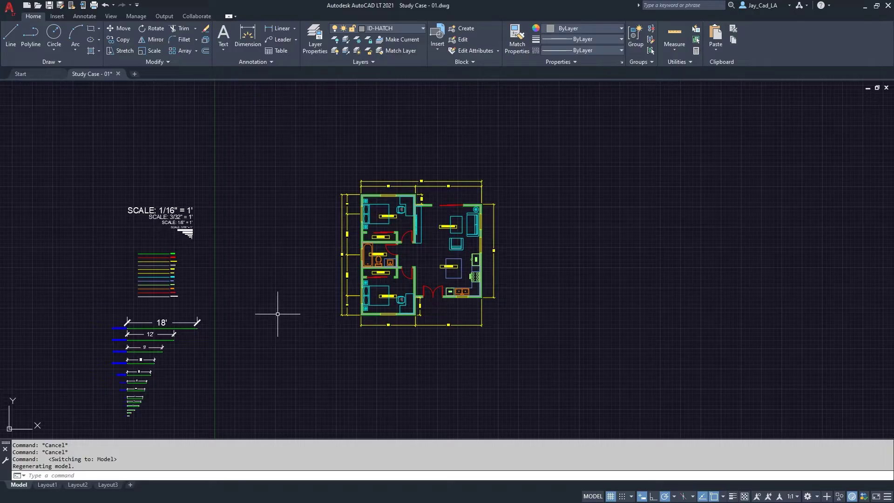
{"action": "scroll", "coordinate": [447, 245], "scroll_direction": "up", "scroll_amount": 2}
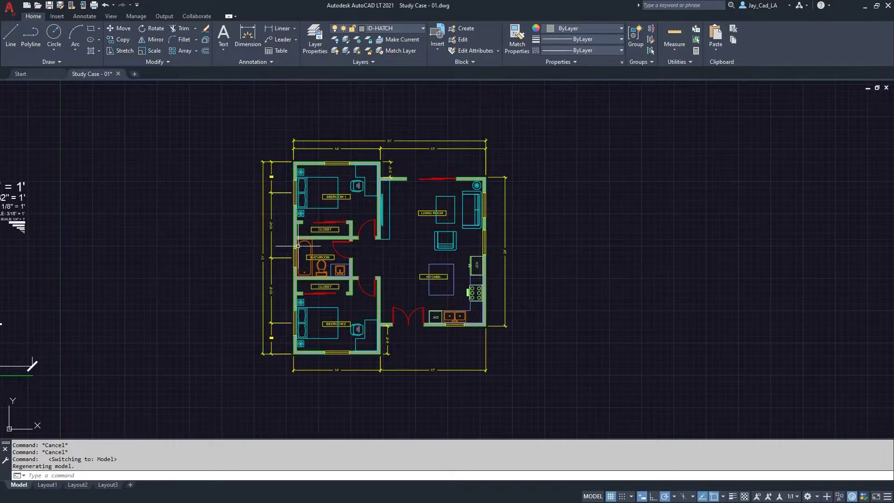
{"action": "scroll", "coordinate": [257, 252], "scroll_direction": "down", "scroll_amount": 2}
{"action": "middle_click_drag", "start_coordinate": [215, 253], "coordinate": [251, 240]}
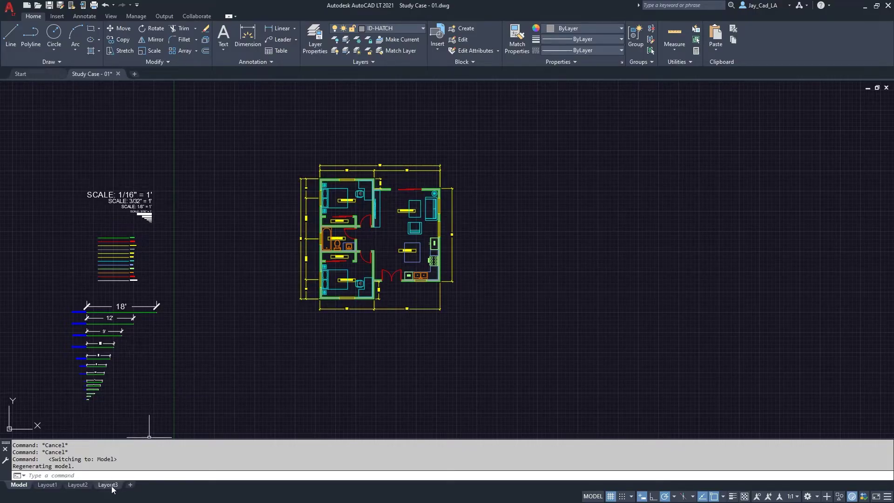
Step: Step through the Layout1, Layout2 and Layout3 sheets, then add a new Layout4
{"action": "left_click", "coordinate": [50, 486]}
{"action": "left_click", "coordinate": [78, 486]}
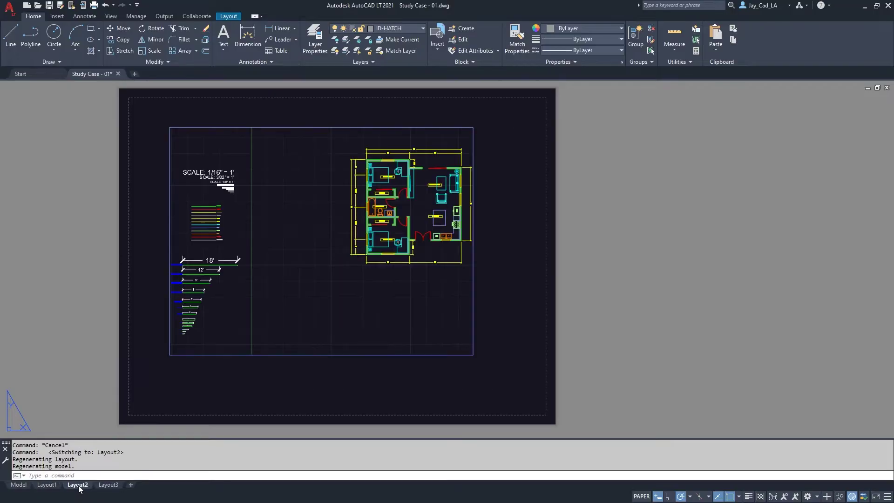
{"action": "left_click", "coordinate": [112, 486]}
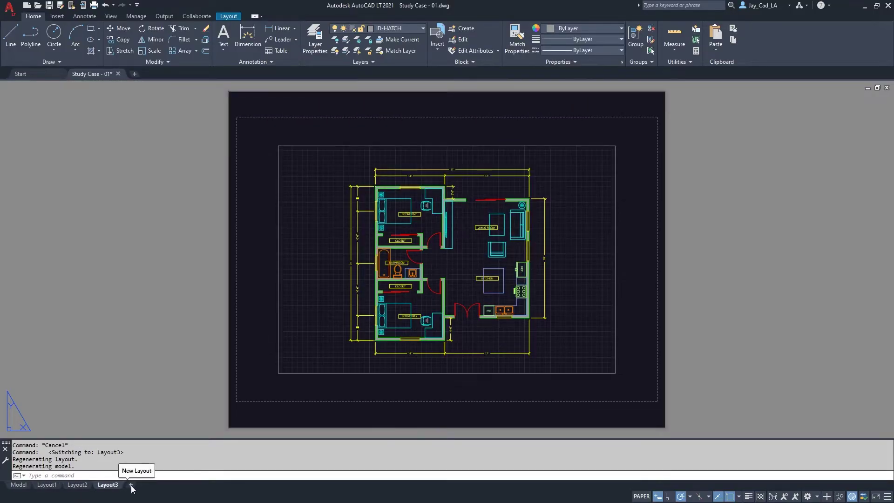
{"action": "left_click", "coordinate": [131, 485]}
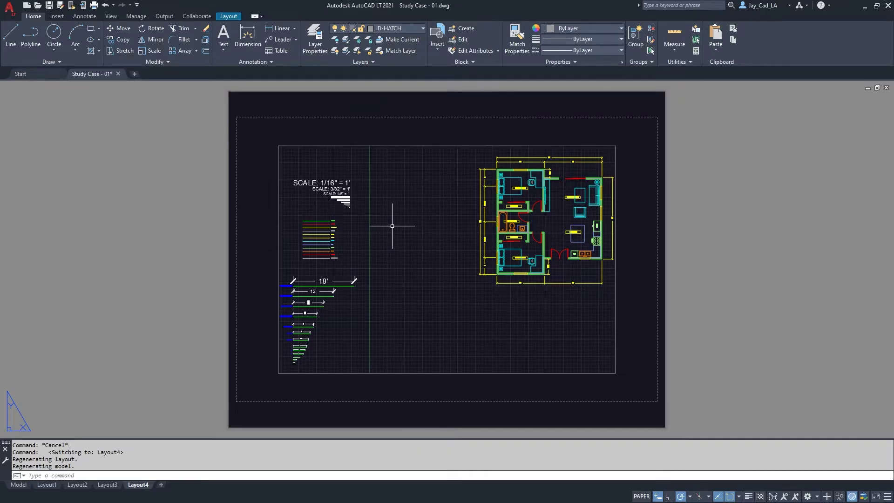
Step: Pan the plan inside the Layout4 viewport and set the viewport scale to 1/8" = 1'-0"
{"action": "double_click", "coordinate": [393, 226]}
{"action": "middle_click_drag", "start_coordinate": [478, 240], "coordinate": [385, 261]}
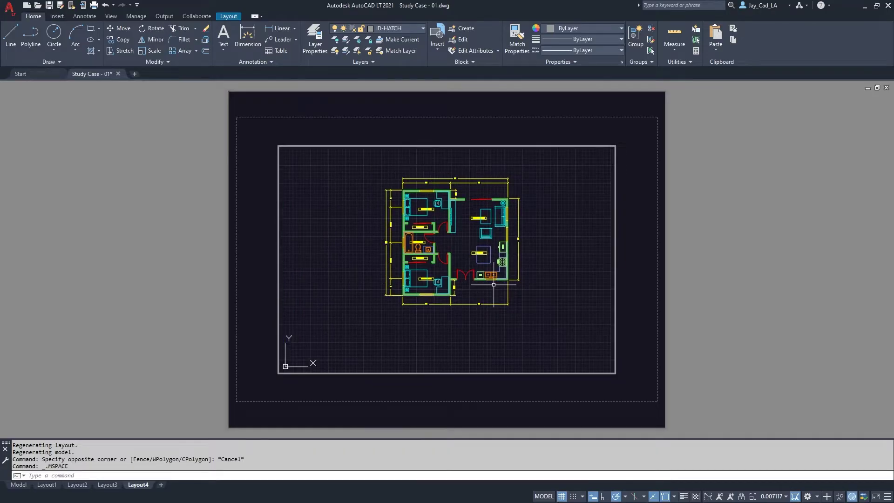
{"action": "left_click", "coordinate": [772, 496]}
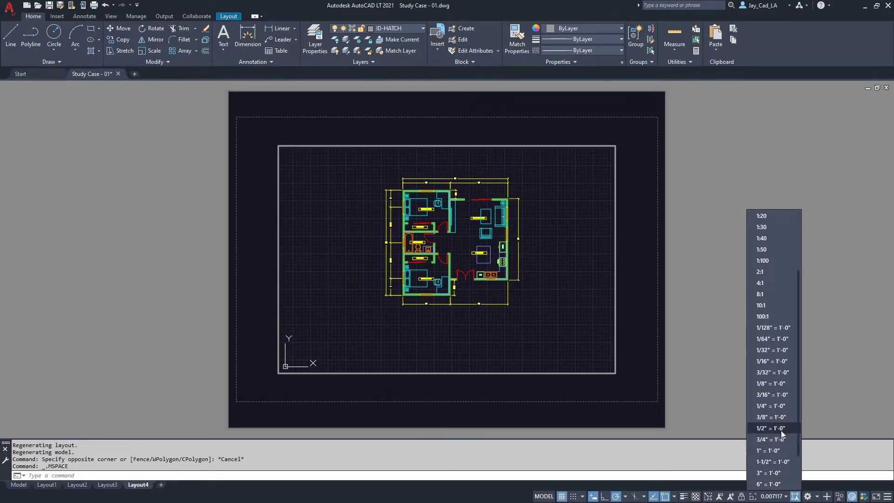
{"action": "left_click", "coordinate": [775, 383]}
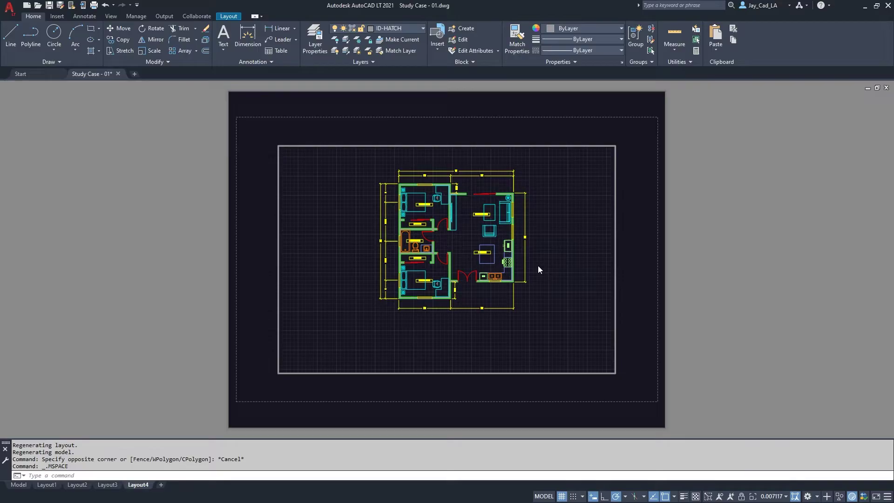
{"action": "double_click", "coordinate": [254, 265]}
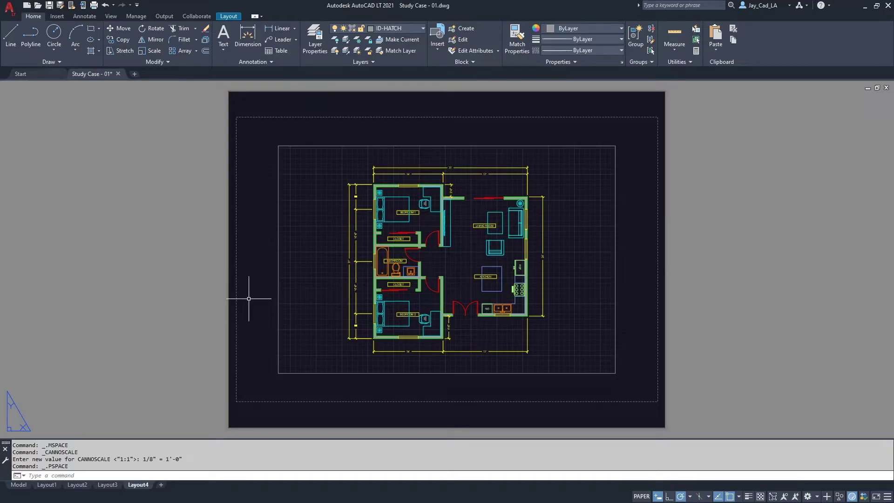
Step: Open the Page Setup Manager from the Layout4 tab and modify Layout4's page setup
{"action": "right_click", "coordinate": [138, 487]}
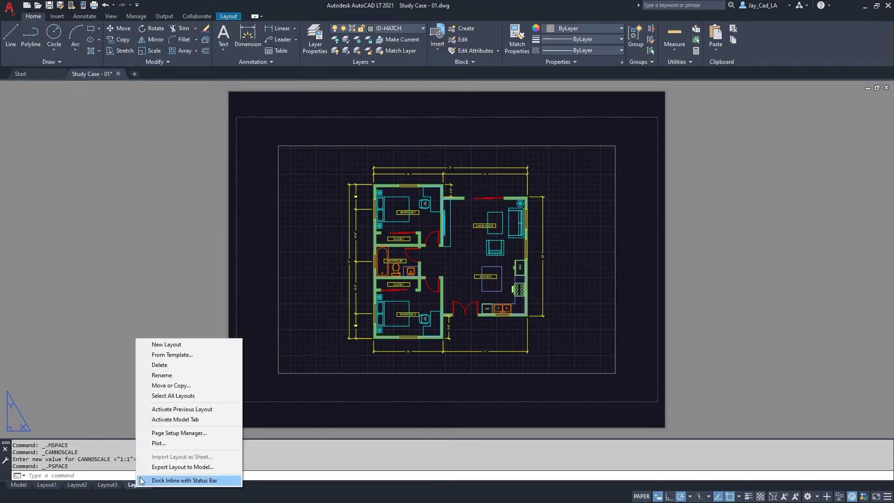
{"action": "left_click", "coordinate": [184, 434]}
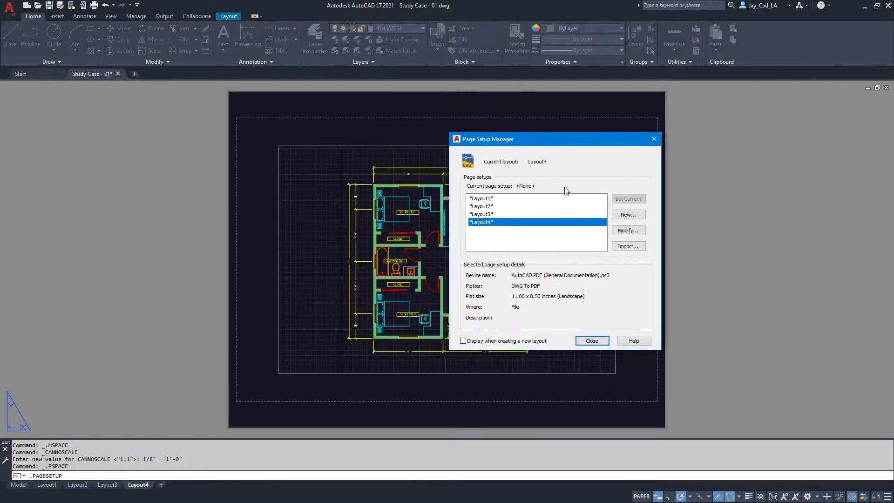
{"action": "left_click", "coordinate": [628, 230]}
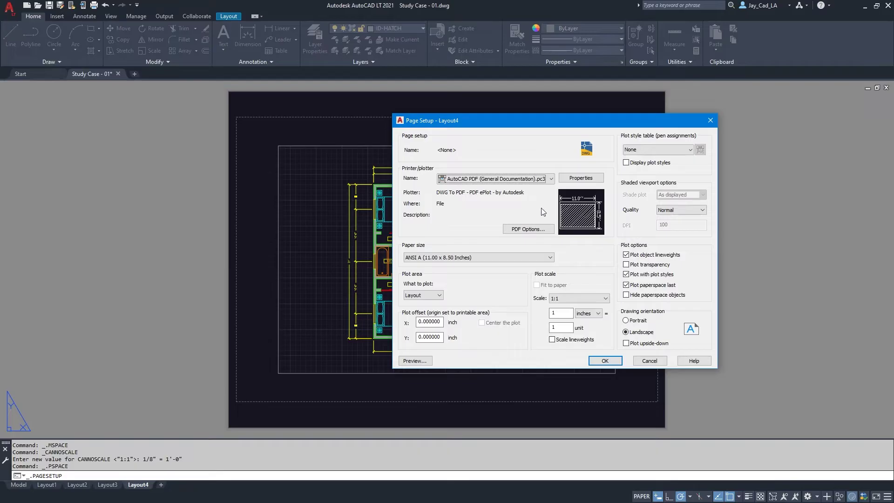
{"action": "left_click_drag", "start_coordinate": [519, 126], "coordinate": [724, 144]}
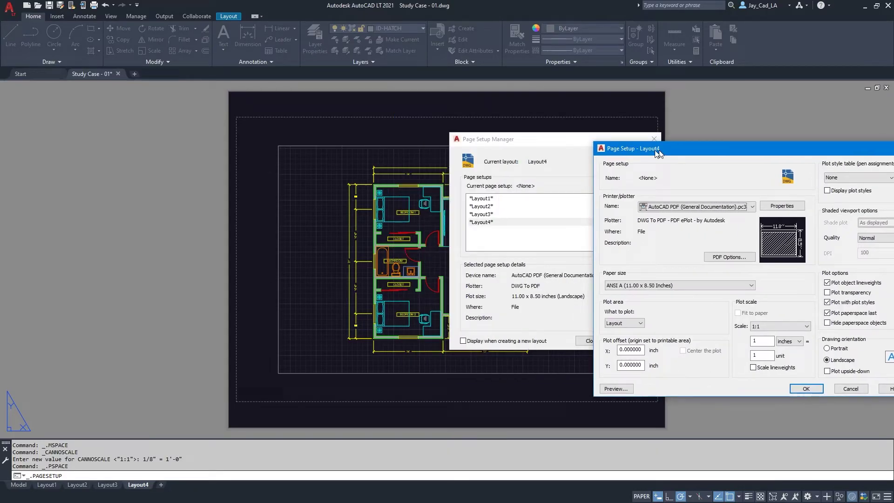
{"action": "left_click_drag", "start_coordinate": [660, 149], "coordinate": [472, 150]}
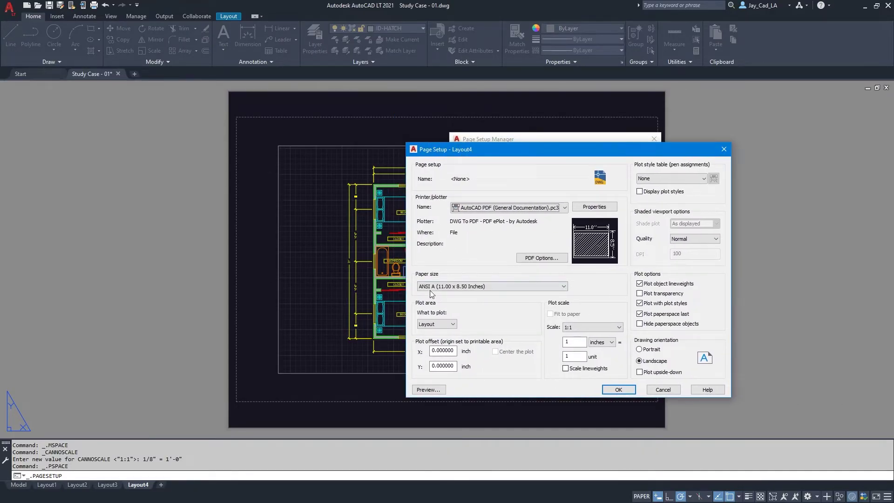
Step: Choose DWG To PDF.pc3 as the printer/plotter and check the available paper sizes
{"action": "left_click", "coordinate": [483, 211]}
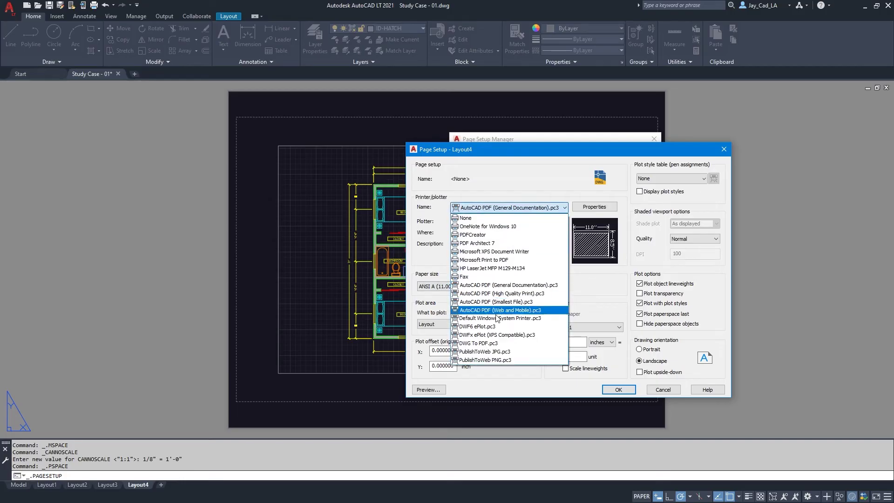
{"action": "left_click", "coordinate": [484, 345]}
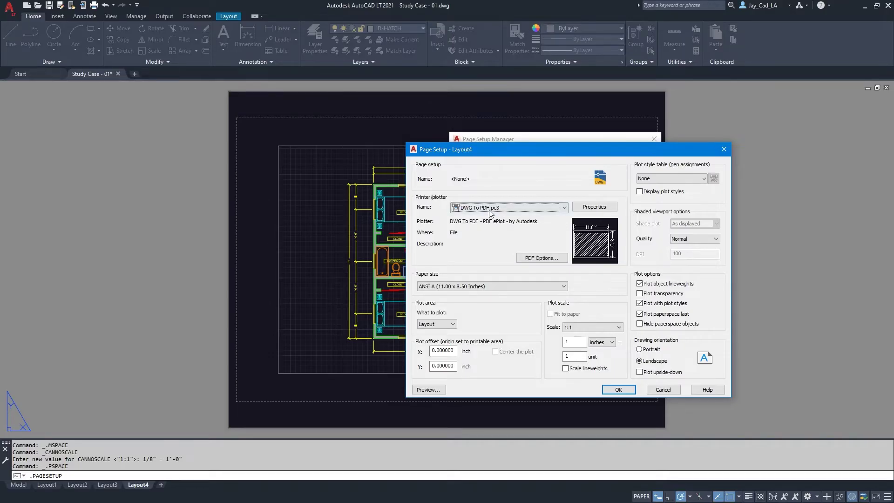
{"action": "left_click", "coordinate": [477, 286]}
{"action": "left_click", "coordinate": [502, 154]}
Step: Set the paper size to ARCH full bleed D (36 x 24 inches)
{"action": "left_click_drag", "start_coordinate": [478, 152], "coordinate": [452, 120]}
{"action": "left_click", "coordinate": [445, 254]}
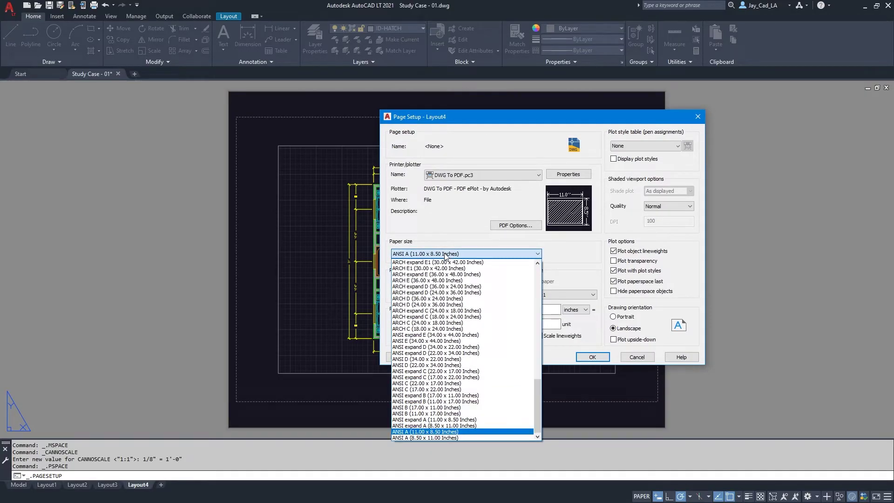
{"action": "scroll", "coordinate": [434, 331], "scroll_direction": "up", "scroll_amount": 6}
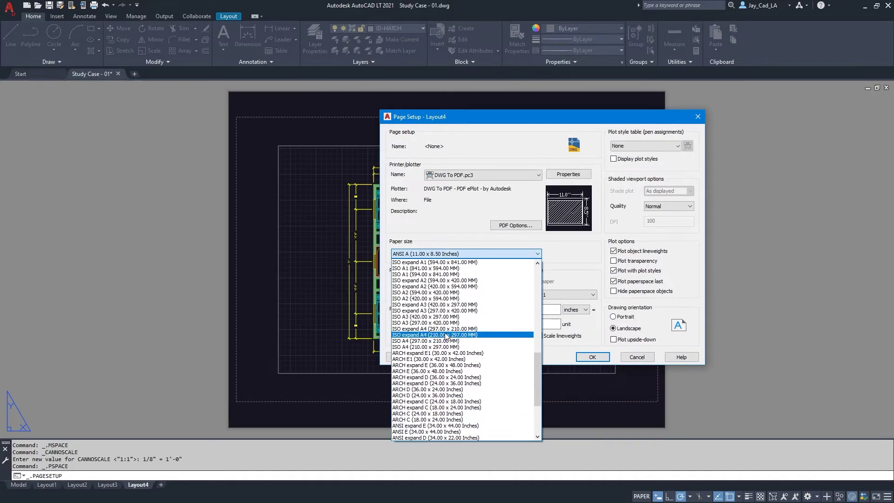
{"action": "scroll", "coordinate": [464, 372], "scroll_direction": "up", "scroll_amount": 5}
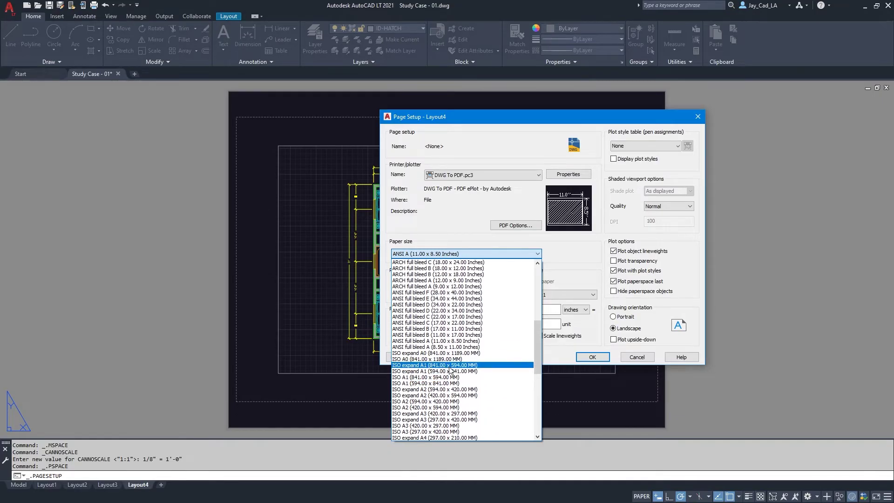
{"action": "scroll", "coordinate": [450, 370], "scroll_direction": "up", "scroll_amount": 4}
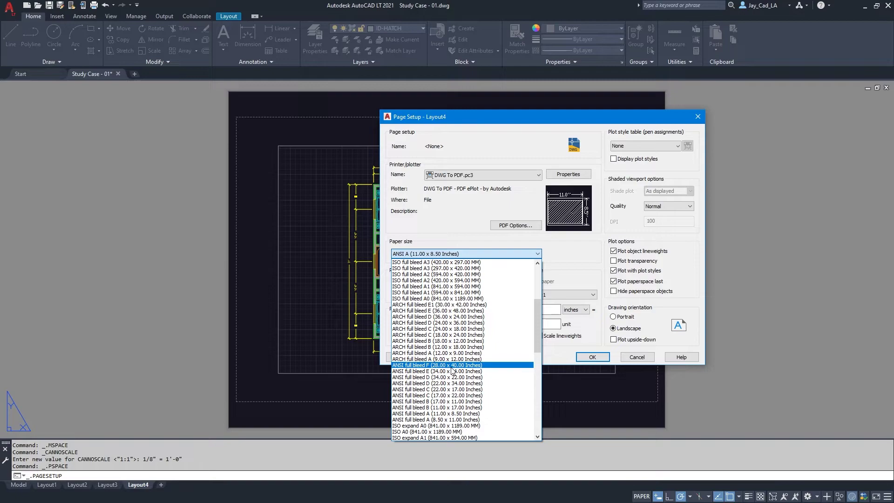
{"action": "scroll", "coordinate": [450, 372], "scroll_direction": "up", "scroll_amount": 1}
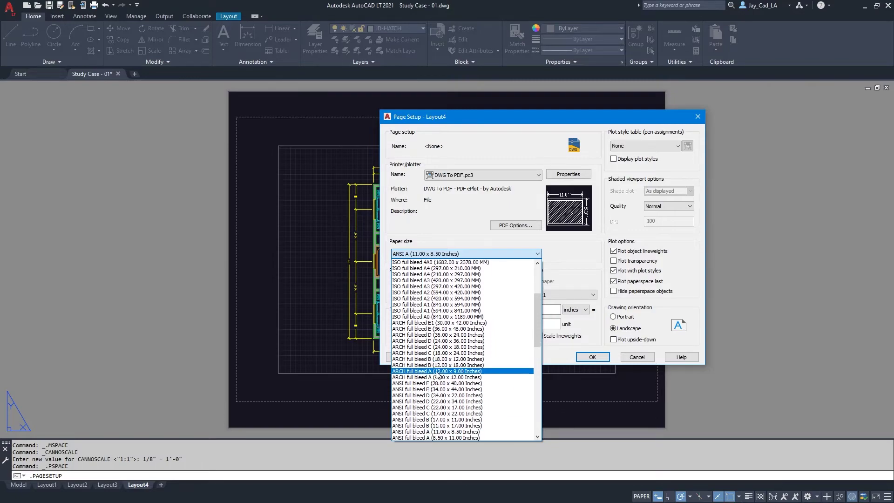
{"action": "scroll", "coordinate": [437, 374], "scroll_direction": "down", "scroll_amount": 1}
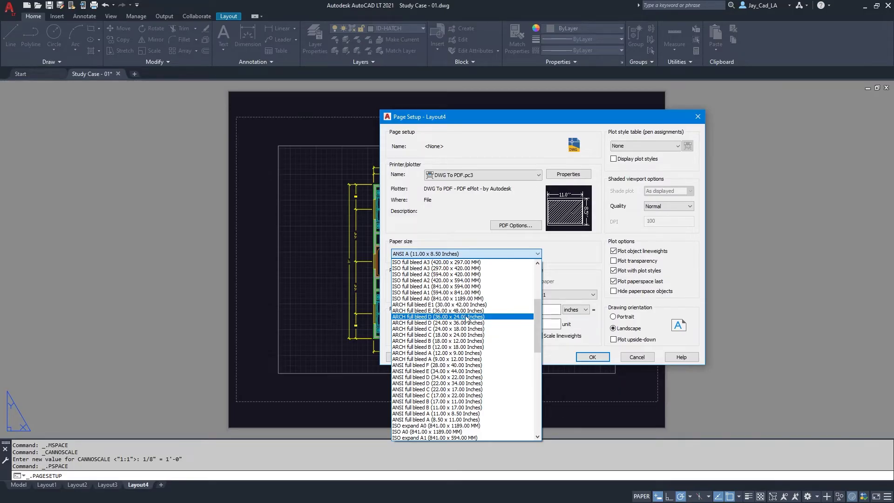
{"action": "left_click", "coordinate": [467, 317]}
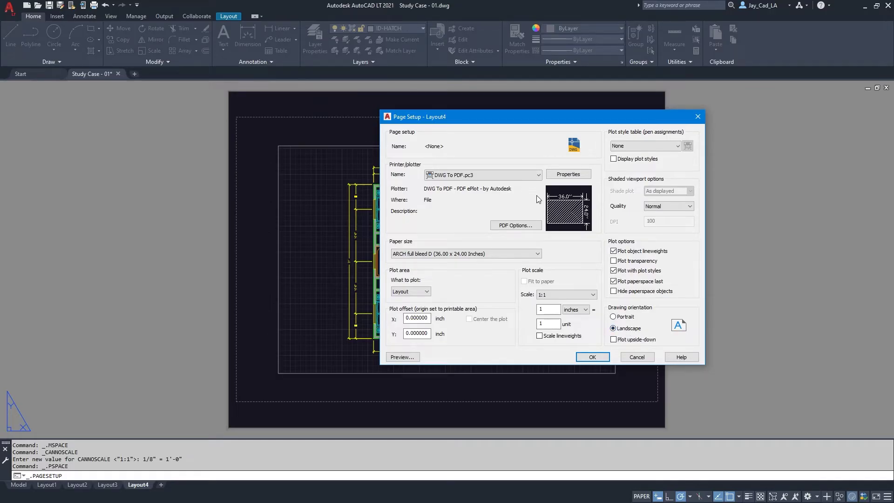
Step: Set the plot style table to monochrome.ctb, confirm, and close the Page Setup Manager
{"action": "left_click", "coordinate": [655, 146]}
{"action": "left_click", "coordinate": [634, 211]}
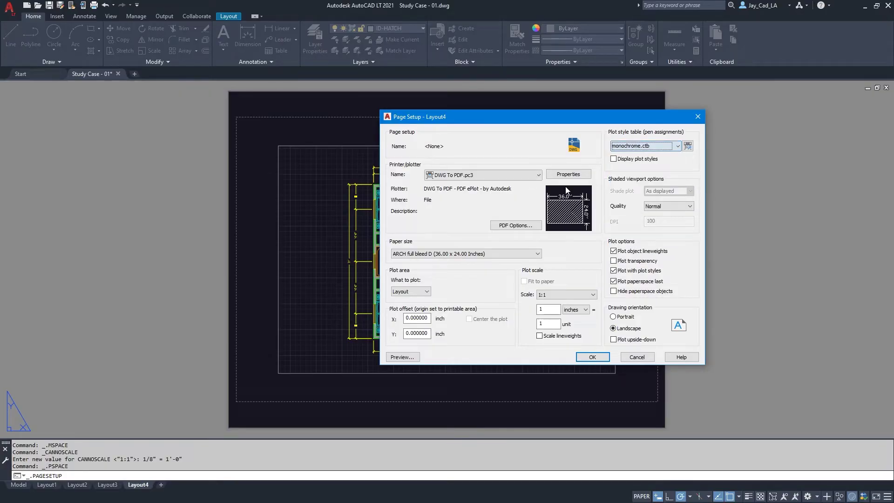
{"action": "left_click", "coordinate": [592, 358]}
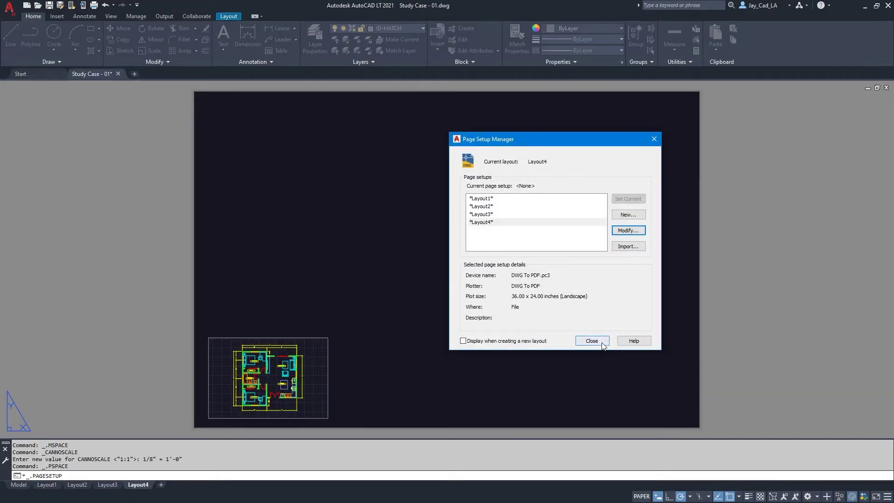
{"action": "left_click", "coordinate": [592, 341]}
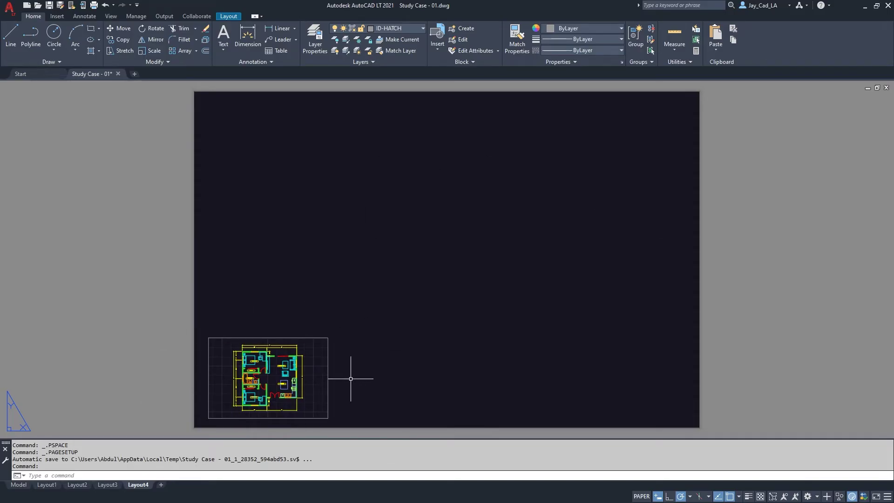
Step: Stretch the viewport's top-right corner to enlarge it and move it toward the sheet centre
{"action": "left_click", "coordinate": [350, 310]}
{"action": "left_click", "coordinate": [327, 337]}
{"action": "left_click", "coordinate": [328, 337]}
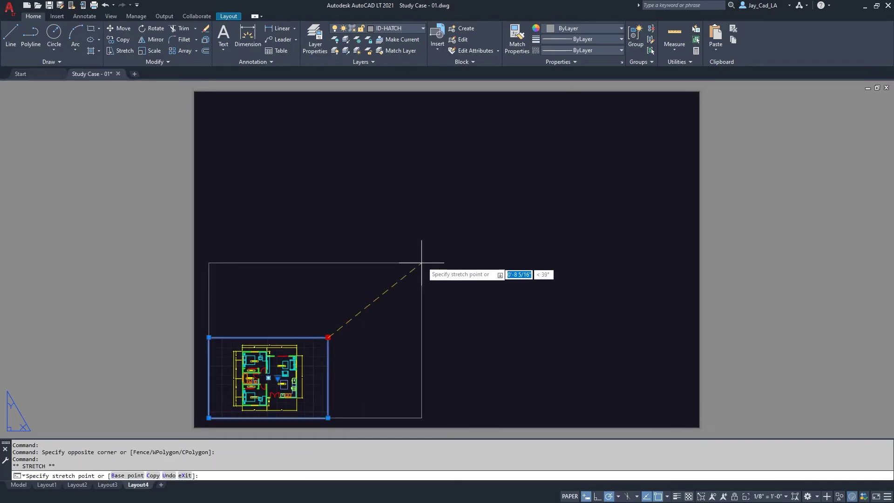
{"action": "left_click", "coordinate": [481, 224]}
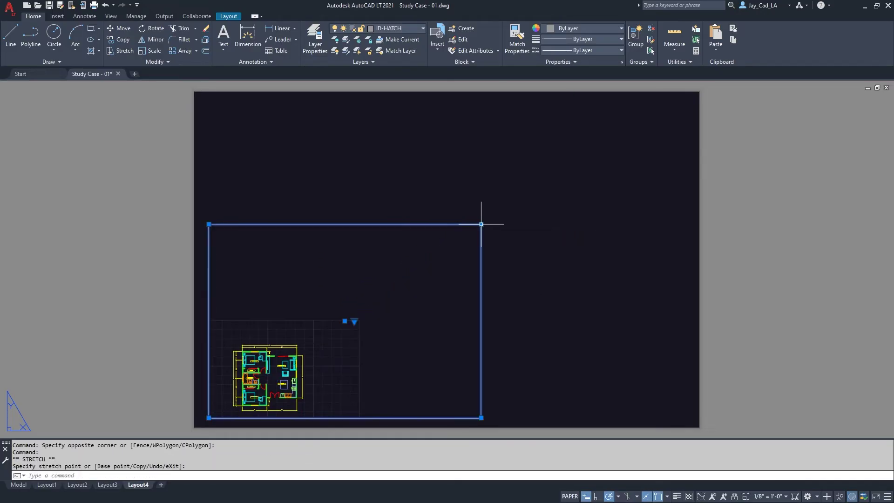
{"action": "type", "text": "m"}
{"action": "key", "text": "Return"}
{"action": "left_click", "coordinate": [363, 291]}
{"action": "left_click", "coordinate": [457, 235]}
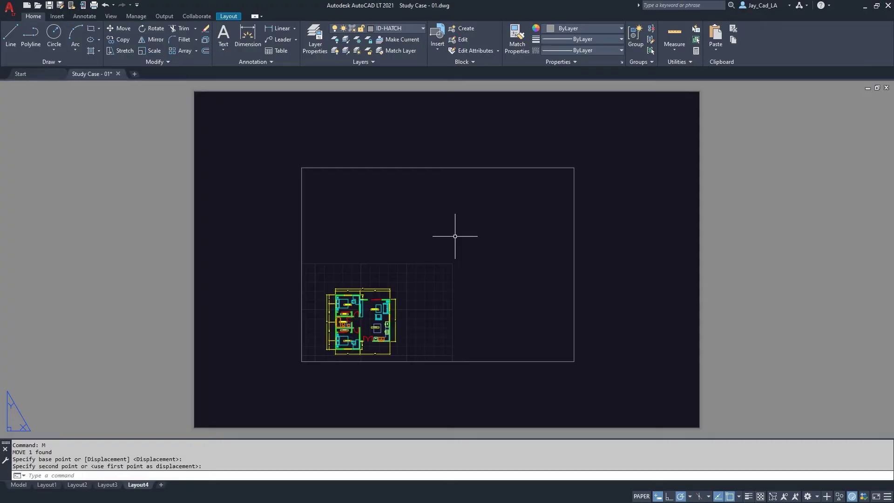
Step: Centre the floor plan inside the viewport at a scale of 1/4" = 1'-0"
{"action": "double_click", "coordinate": [417, 238]}
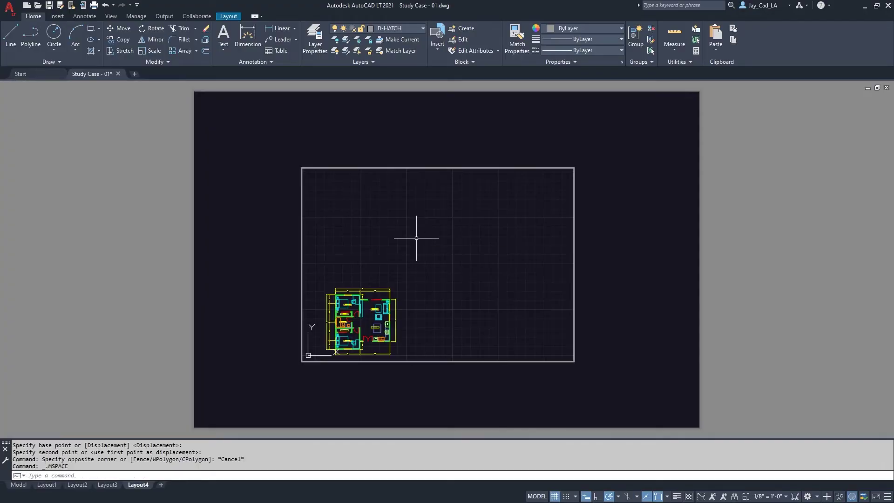
{"action": "middle_click_drag", "start_coordinate": [406, 265], "coordinate": [486, 218]}
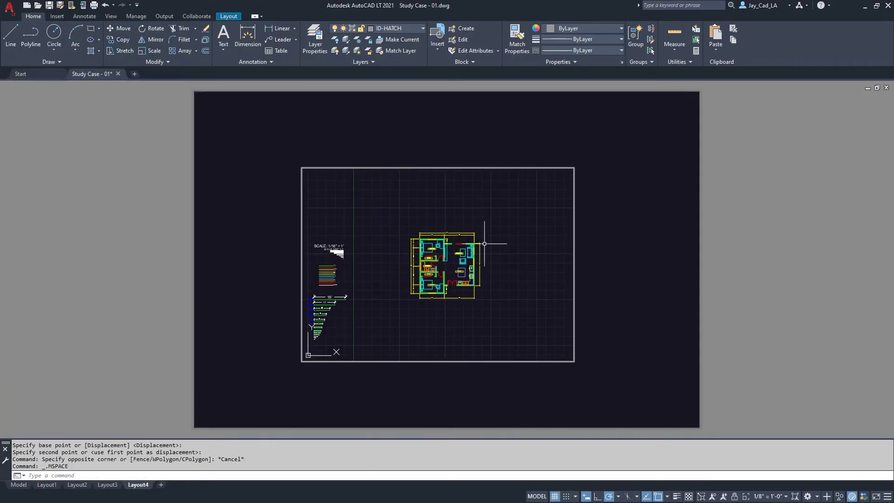
{"action": "left_click", "coordinate": [772, 497]}
{"action": "scroll", "coordinate": [769, 461], "scroll_direction": "down", "scroll_amount": 3}
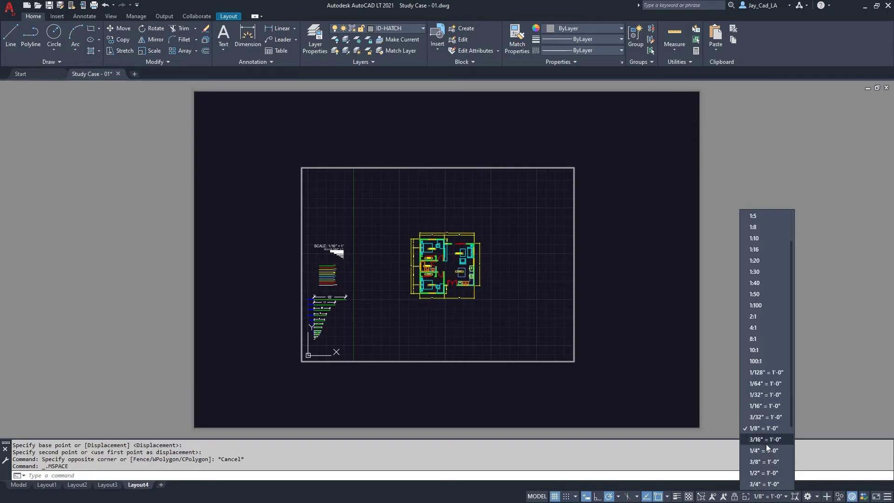
{"action": "left_click", "coordinate": [769, 454]}
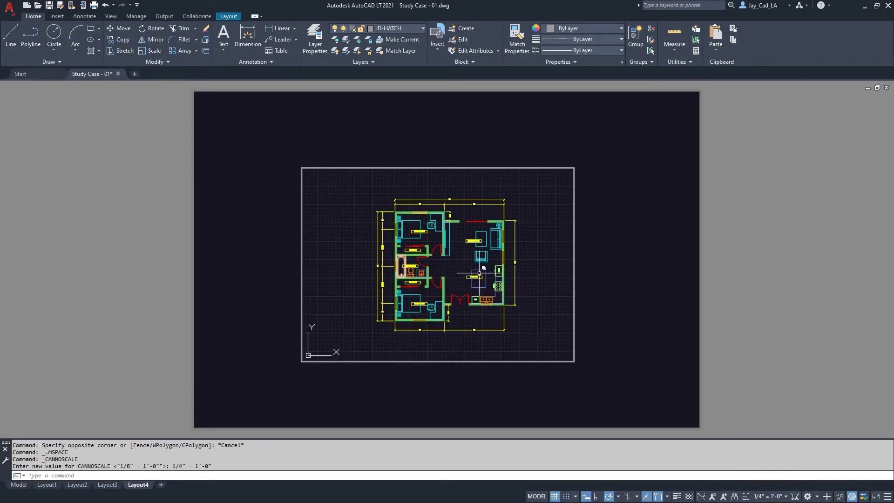
{"action": "double_click", "coordinate": [479, 145]}
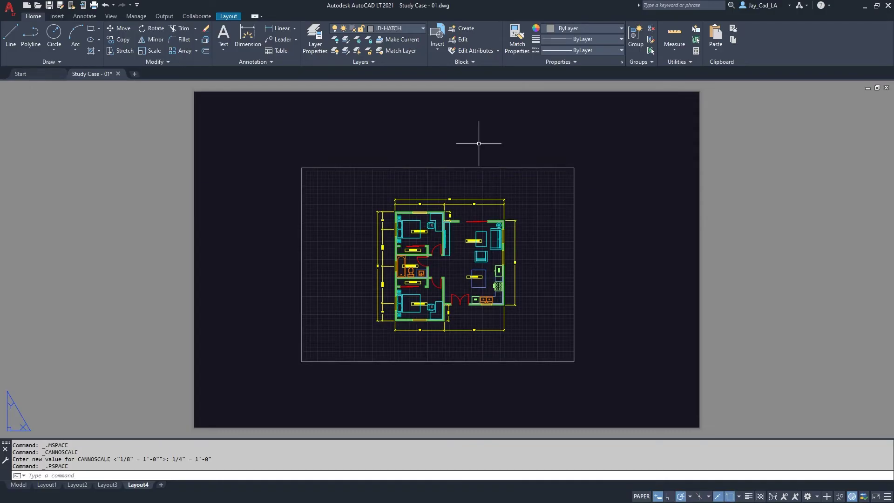
{"action": "left_click", "coordinate": [94, 8]}
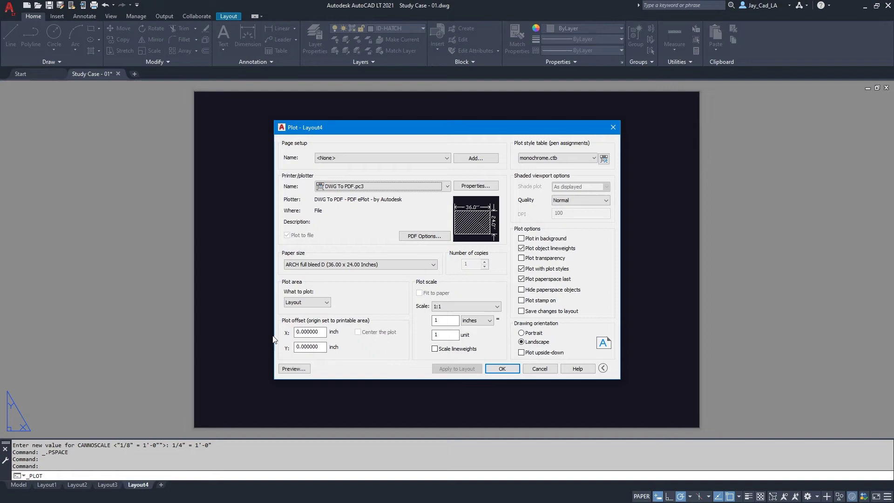
{"action": "left_click", "coordinate": [294, 368]}
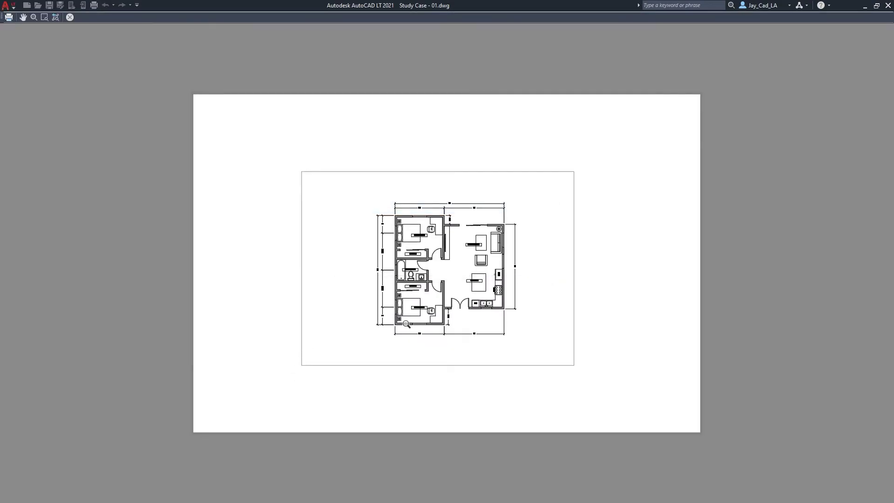
{"action": "scroll", "coordinate": [412, 358], "scroll_direction": "up", "scroll_amount": 2}
{"action": "scroll", "coordinate": [508, 326], "scroll_direction": "down", "scroll_amount": 2}
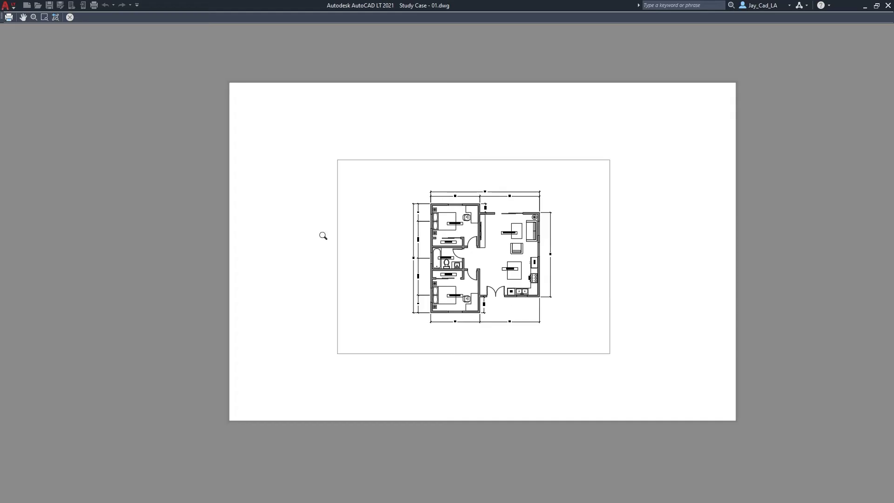
{"action": "left_click", "coordinate": [69, 17]}
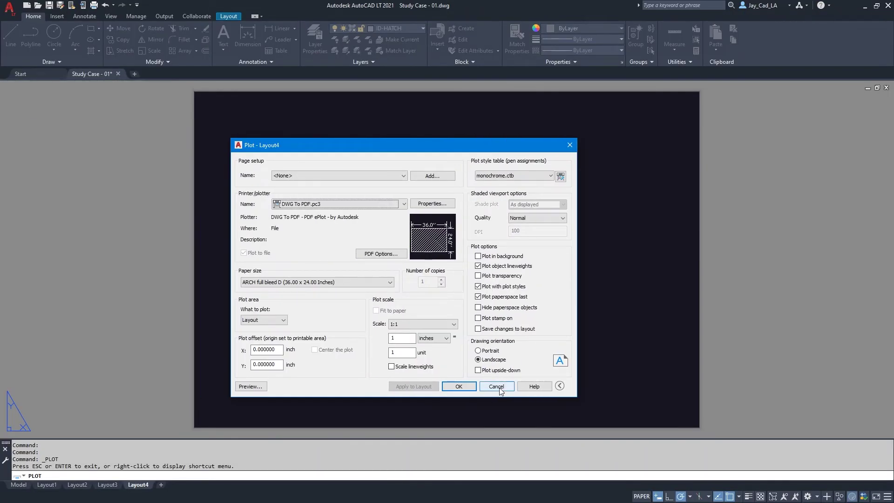
{"action": "left_click", "coordinate": [497, 387]}
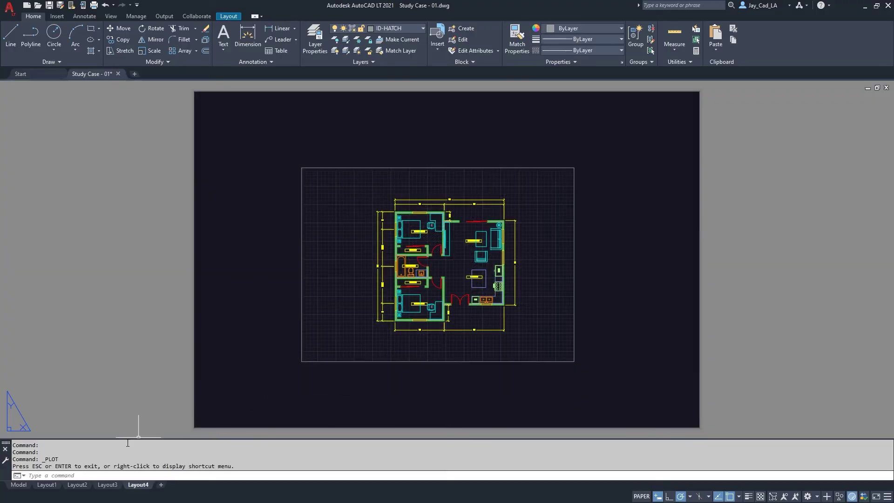
Step: Preview the Layout1 title-block sheet as a monochrome plot on 36 x 24 paper
{"action": "left_click", "coordinate": [50, 485]}
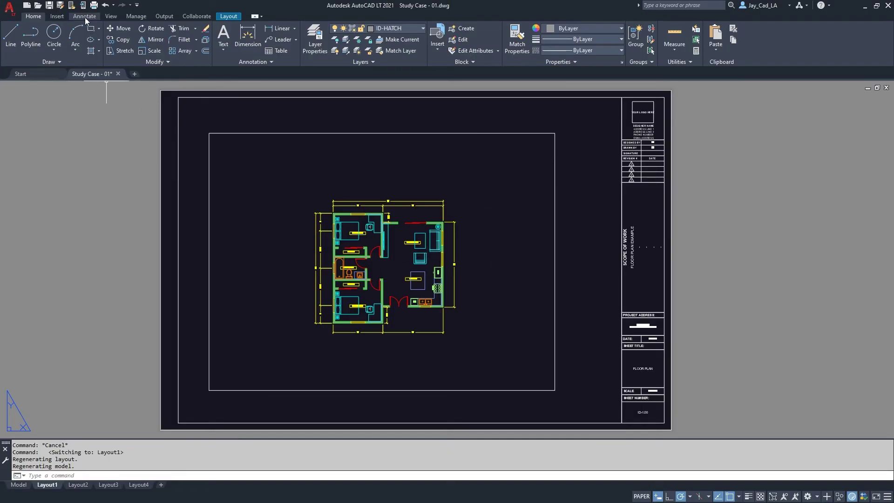
{"action": "left_click", "coordinate": [97, 5]}
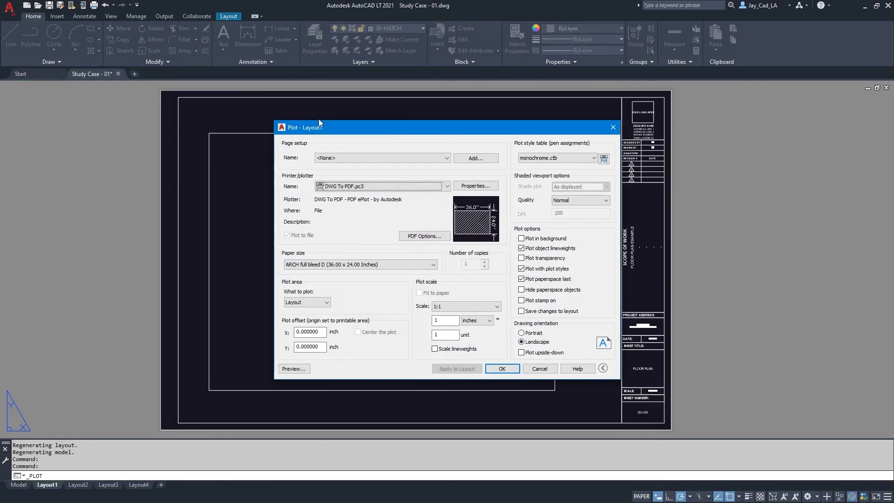
{"action": "left_click", "coordinate": [297, 369]}
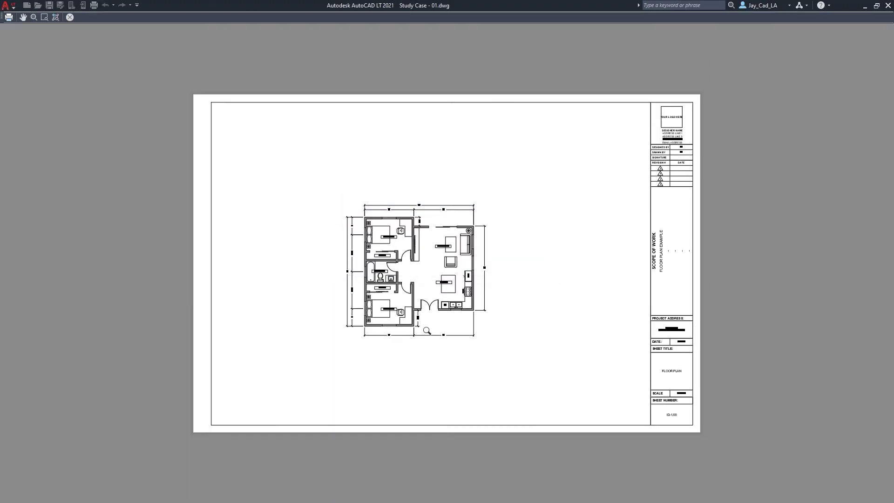
{"action": "scroll", "coordinate": [427, 331], "scroll_direction": "up", "scroll_amount": 2}
{"action": "scroll", "coordinate": [454, 279], "scroll_direction": "down", "scroll_amount": 2}
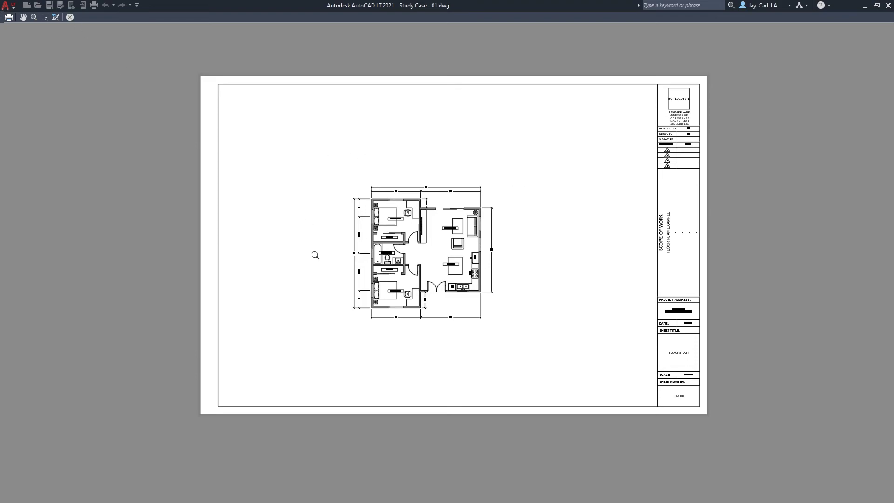
Step: Exit the preview, cancel plotting, and verify the Layout1 viewport is on the Defpoints layer
{"action": "left_click", "coordinate": [70, 17]}
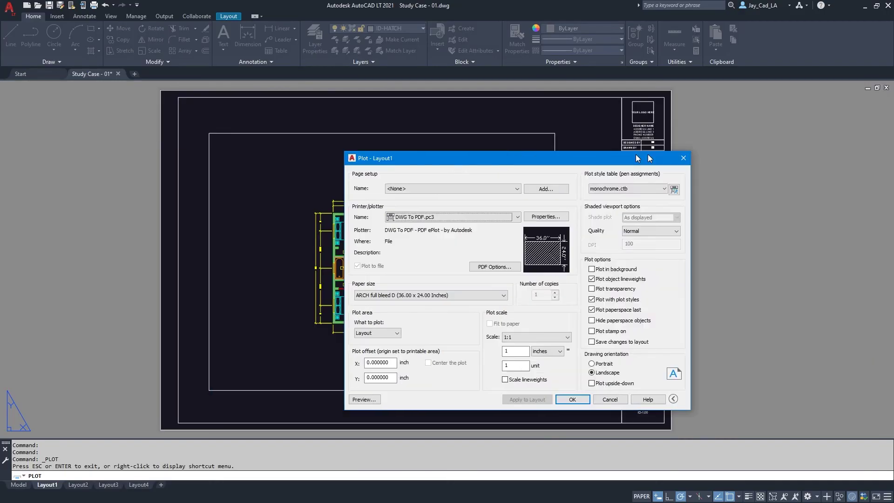
{"action": "left_click", "coordinate": [787, 390]}
{"action": "left_click", "coordinate": [499, 140]}
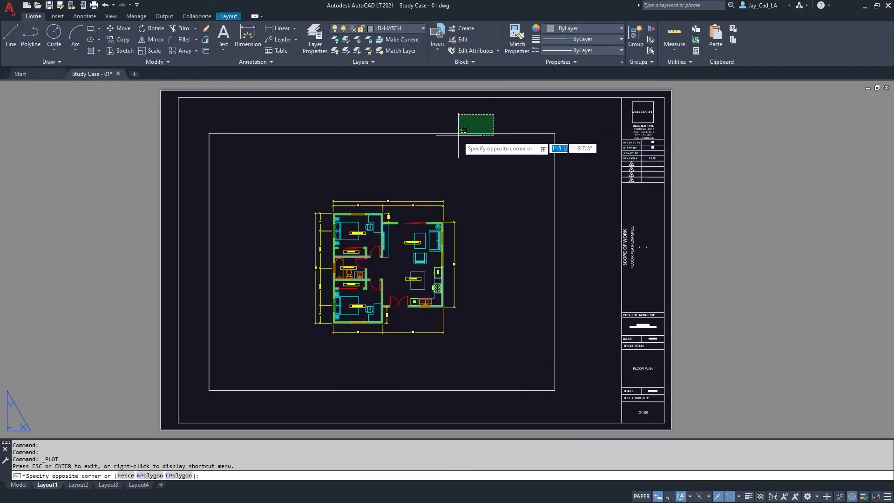
{"action": "left_click", "coordinate": [459, 117]}
{"action": "left_click", "coordinate": [407, 27]}
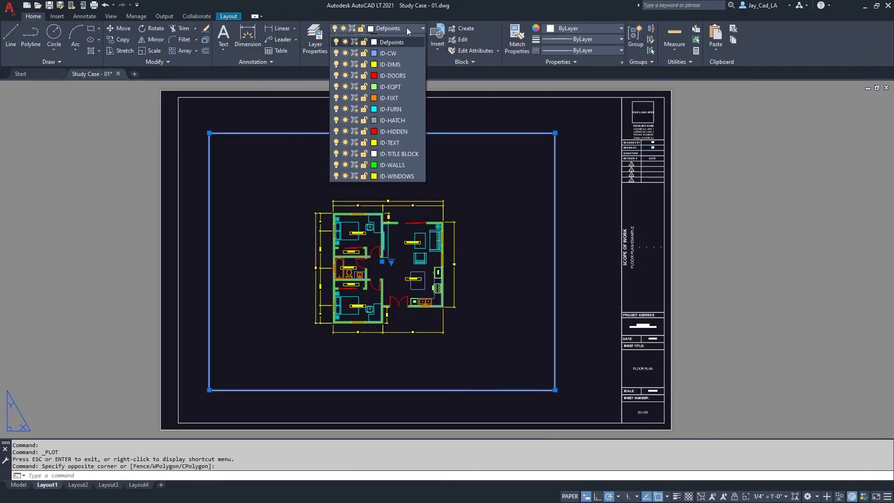
{"action": "left_click", "coordinate": [391, 62]}
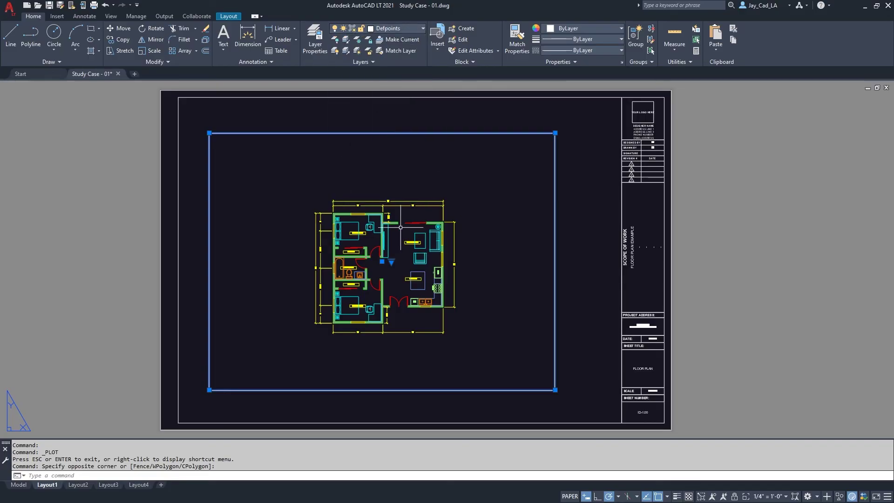